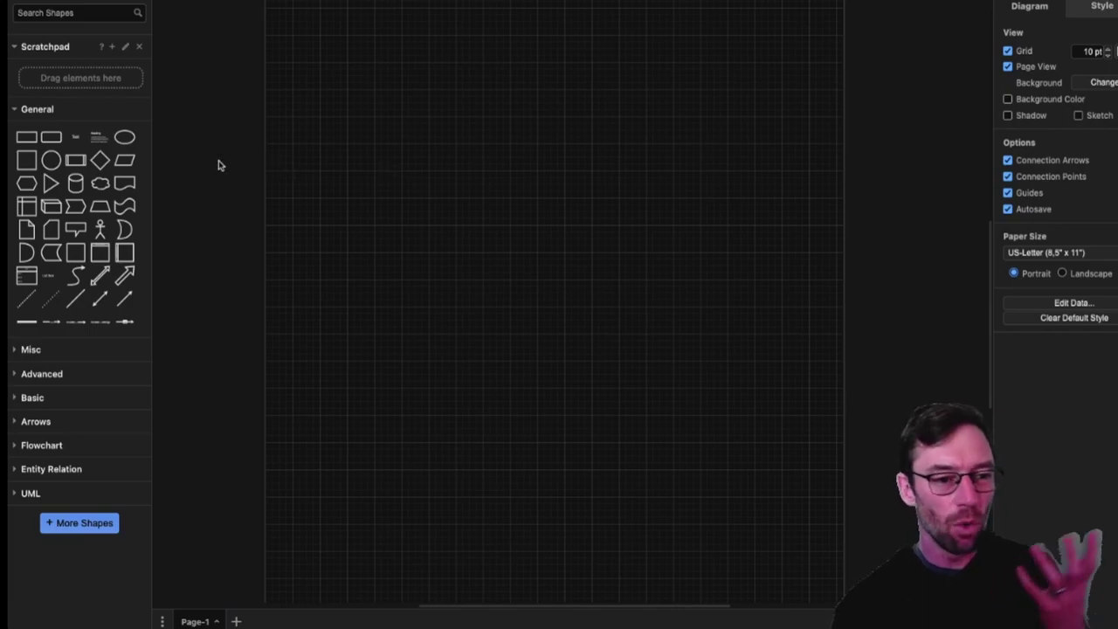
- Place one square near the top of the page and three more squares in a row beneath it
mouse_move(100, 172)
left_click_drag(31, 164, 488, 129)
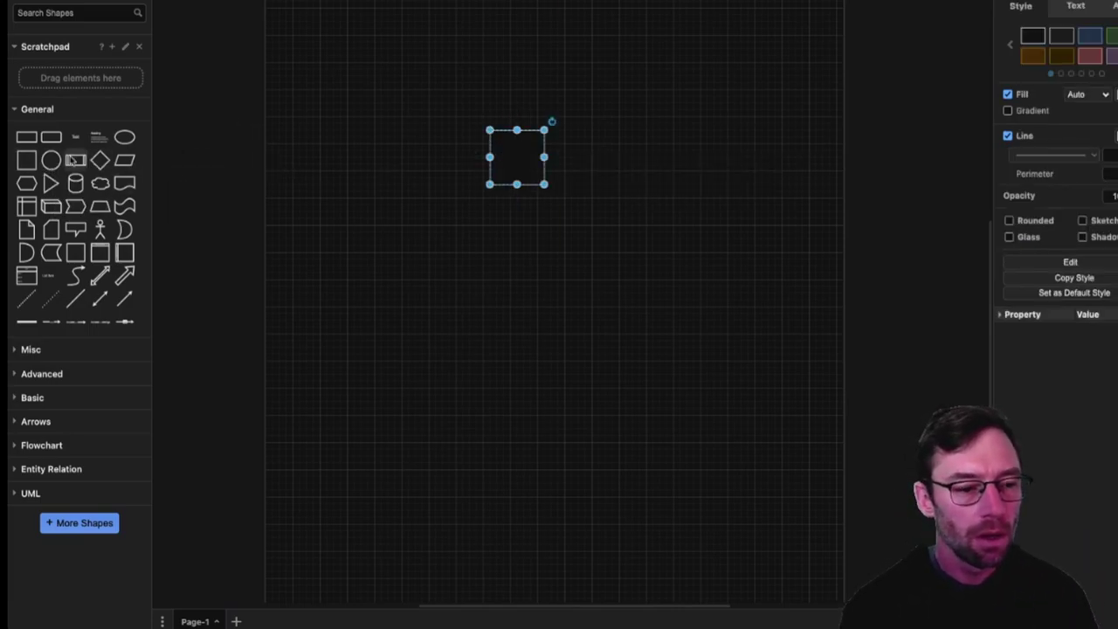
left_click_drag(26, 162, 387, 222)
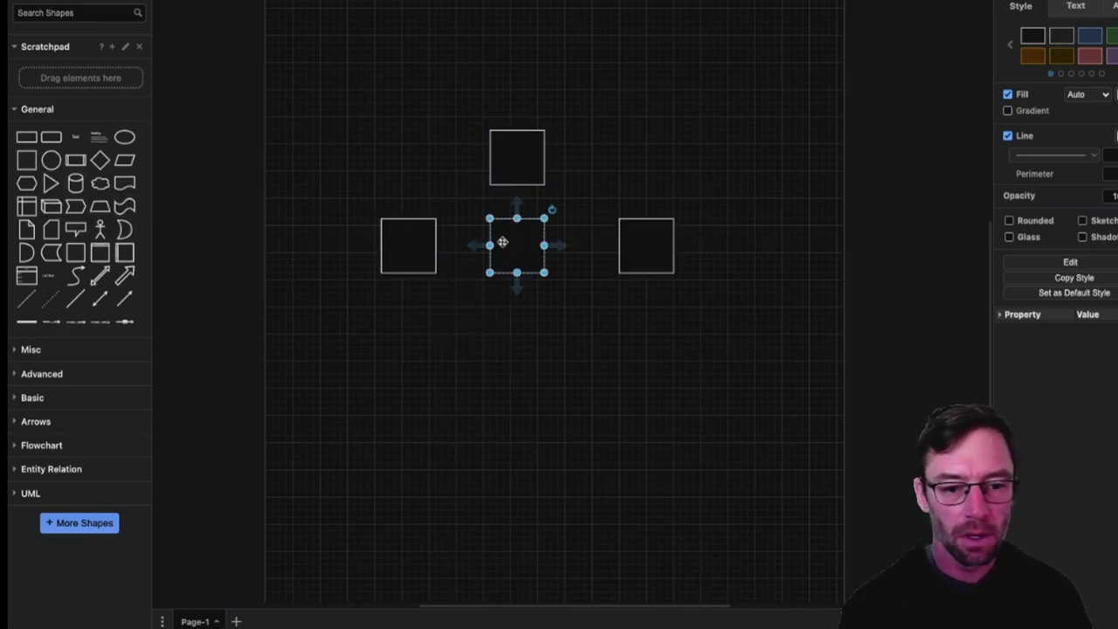
- Connect the top square with an arrow to each of the three squares below it
left_click(510, 150)
left_click_drag(516, 194, 407, 218)
left_click(498, 180)
left_click(516, 194)
left_click(559, 157)
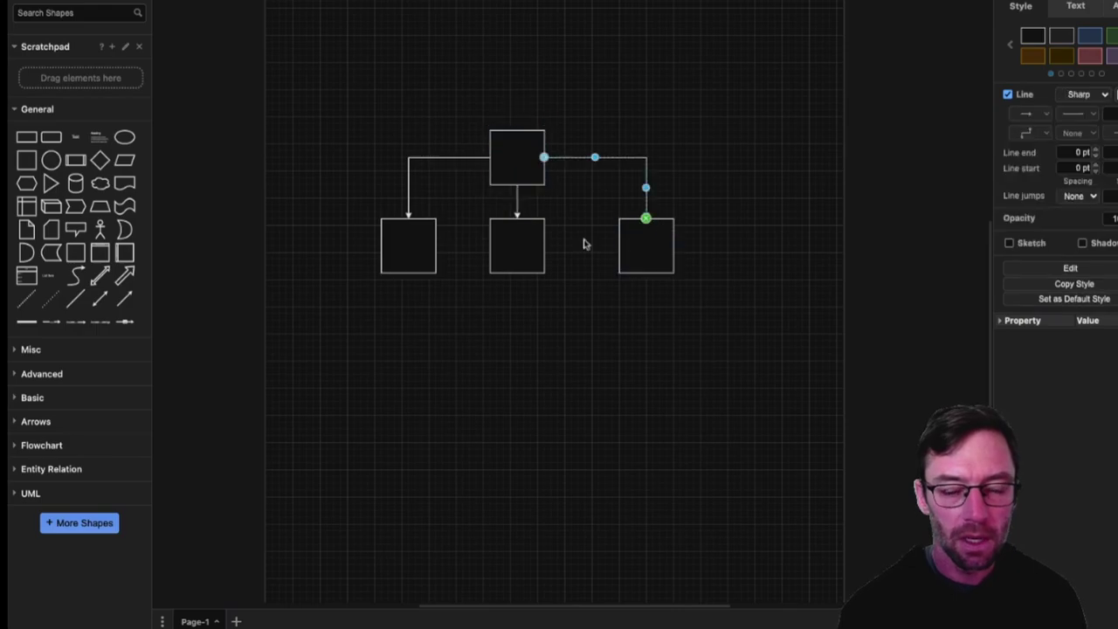
left_click(533, 292)
- Label the top box Welcome HR and the lower boxes FAQ, Meet the team and Policies, and nudge the Policies box slightly left
double_click(509, 160)
type("Welcome HR")
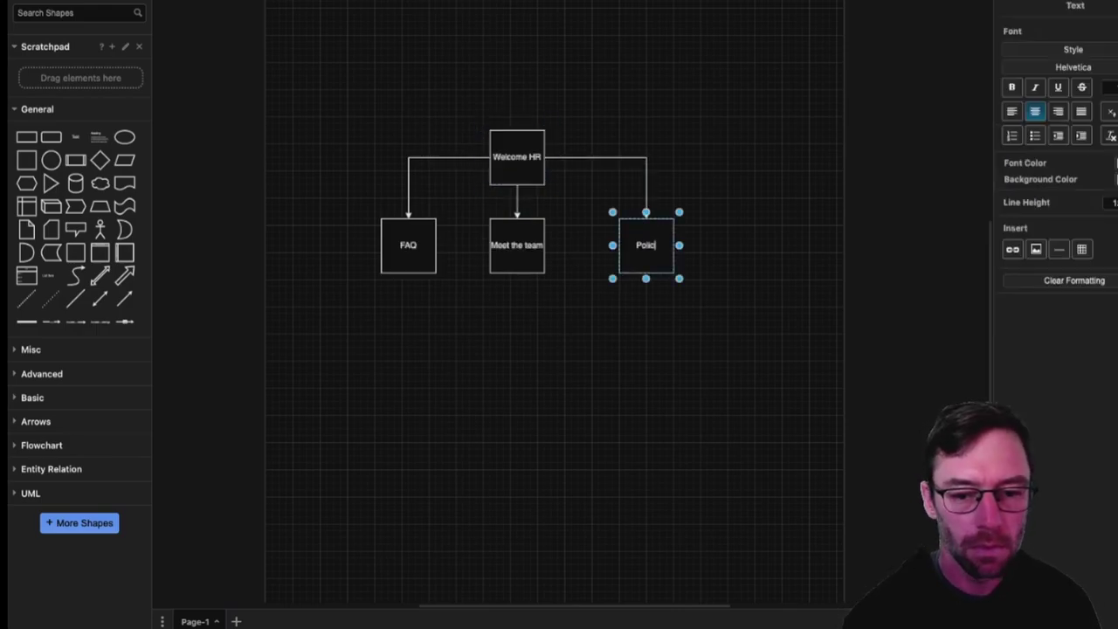
key("Escape")
left_click(629, 329)
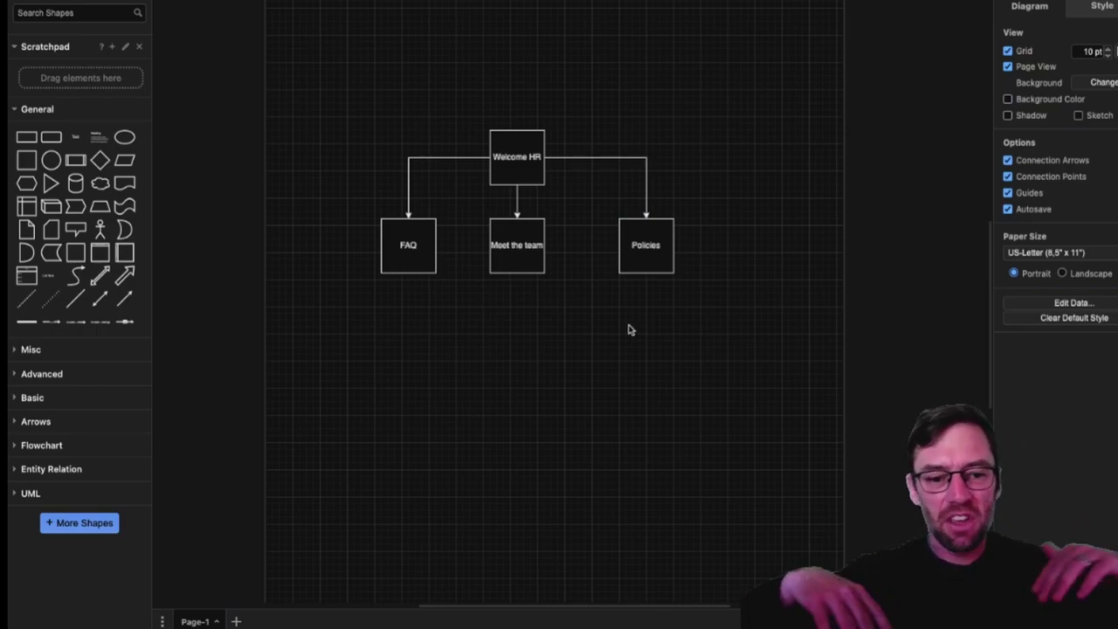
left_click(635, 262)
left_click_drag(635, 262, 625, 245)
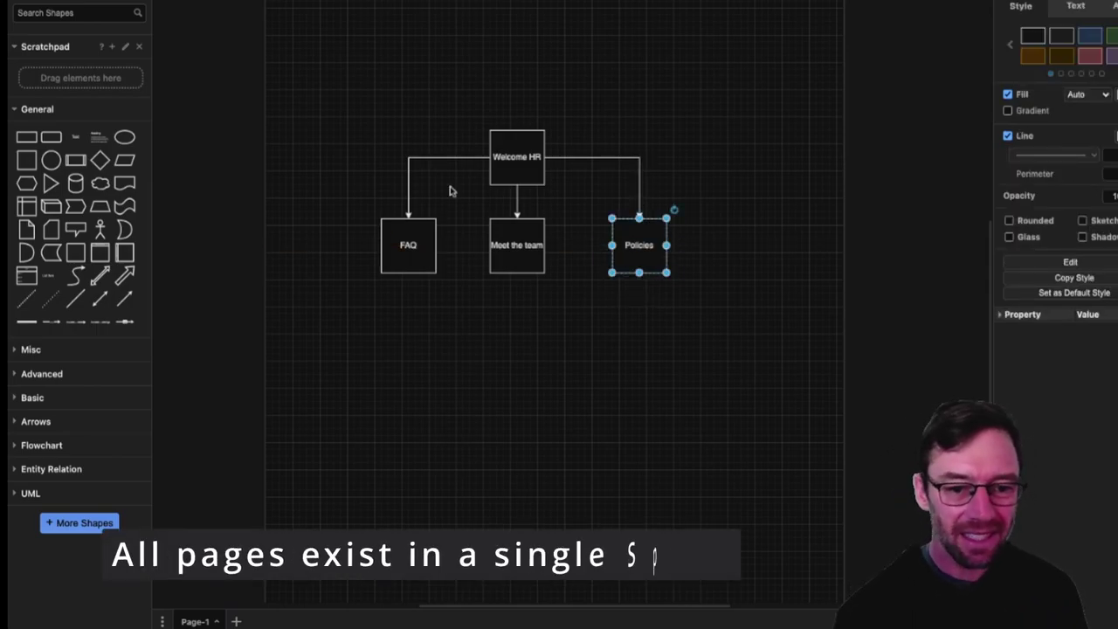
- Frame the whole HR page tree with a large rectangle sent to the back, narrowed to leave an even margin
left_click_drag(26, 137, 349, 110)
left_click_drag(429, 149, 733, 305)
right_click(704, 291)
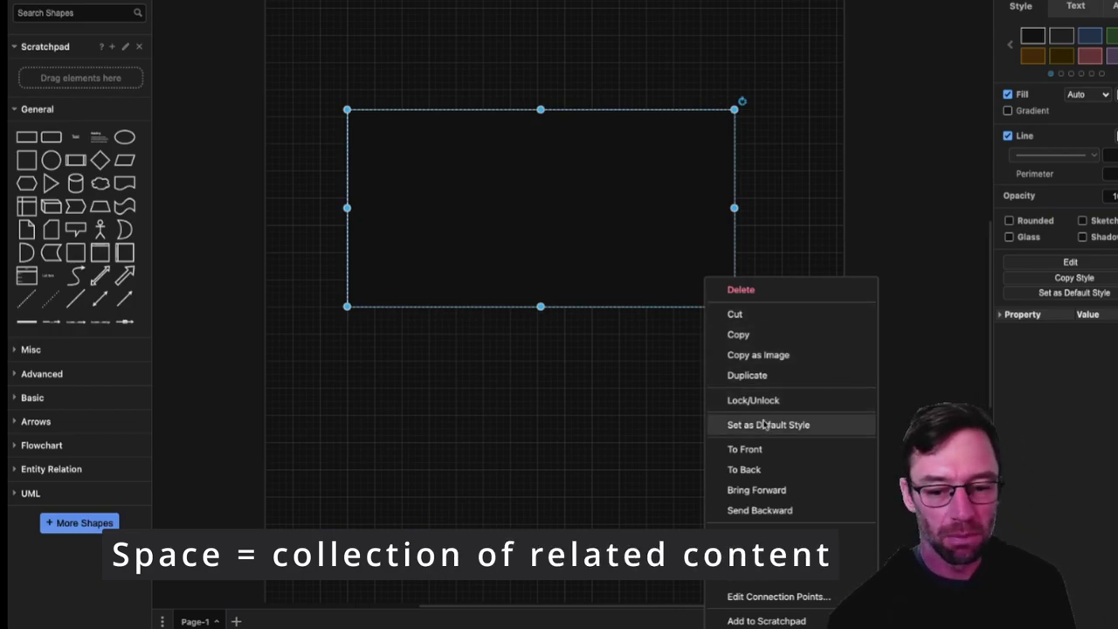
left_click(772, 469)
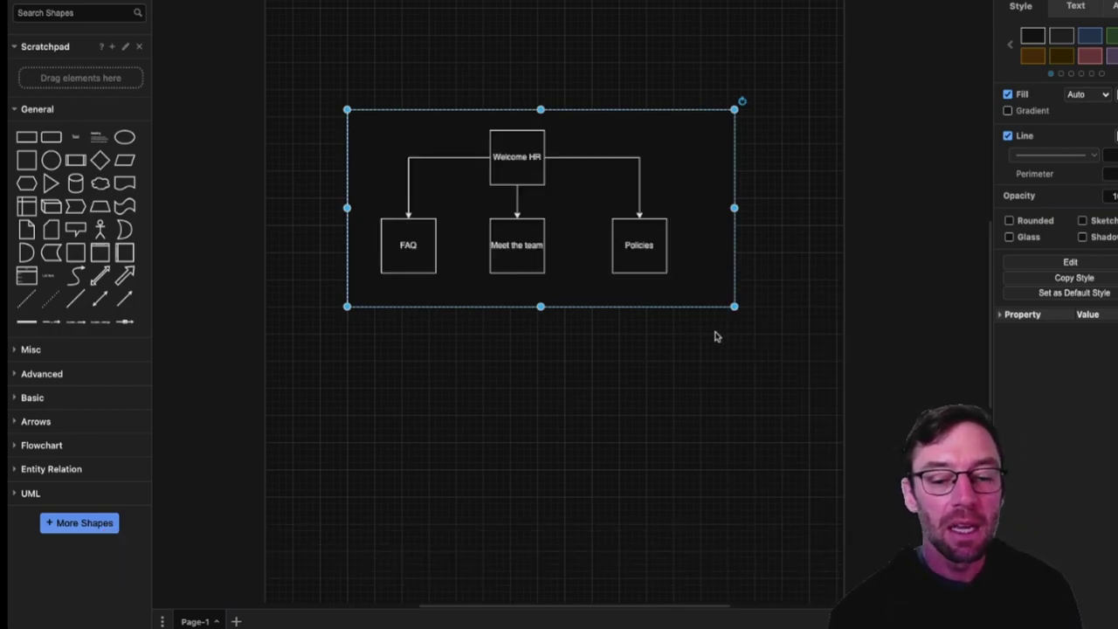
left_click_drag(733, 306, 707, 306)
left_click(685, 360)
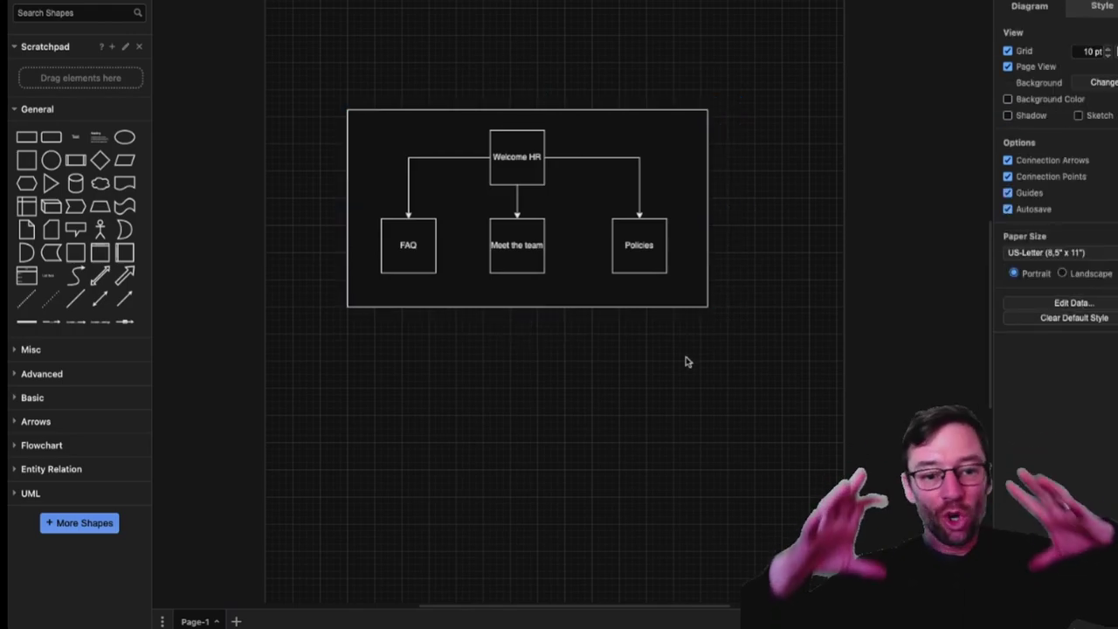
- Move the framed HR page tree with all its boxes and arrows slightly down the page
key("ctrl+a")
left_click_drag(454, 268, 454, 312)
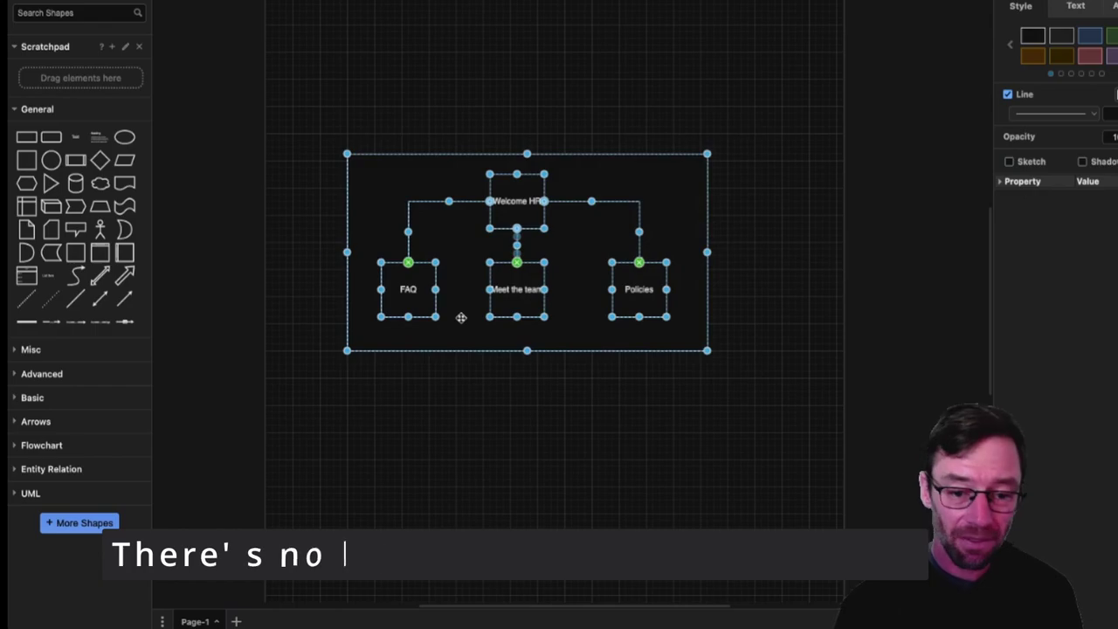
left_click(394, 407)
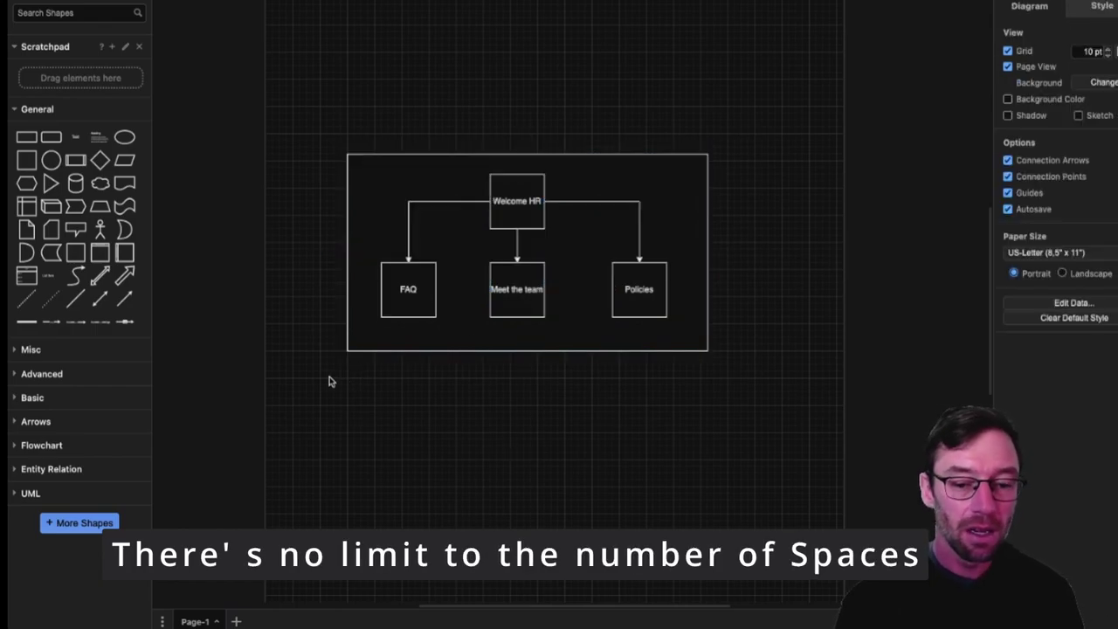
- Duplicate the framed HR tree above, below and beside the original, and relabel the copies' top boxes Welcome R&D, IT and Marketing
left_click_drag(330, 380, 750, 125)
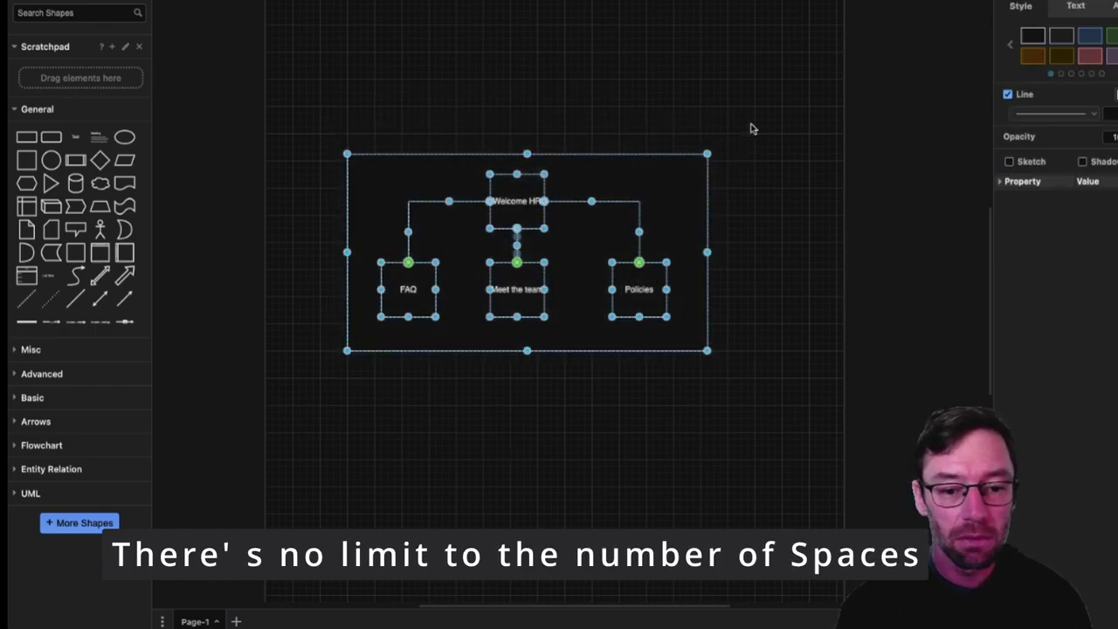
left_click_drag(632, 171, 806, 184)
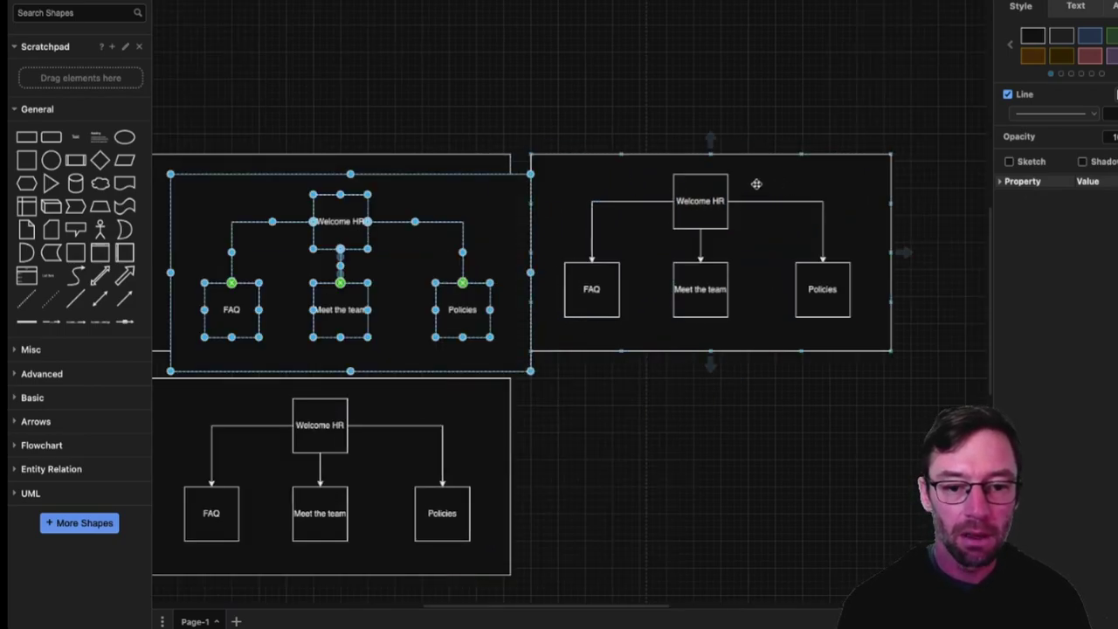
left_click_drag(455, 188, 437, 42)
key("Escape")
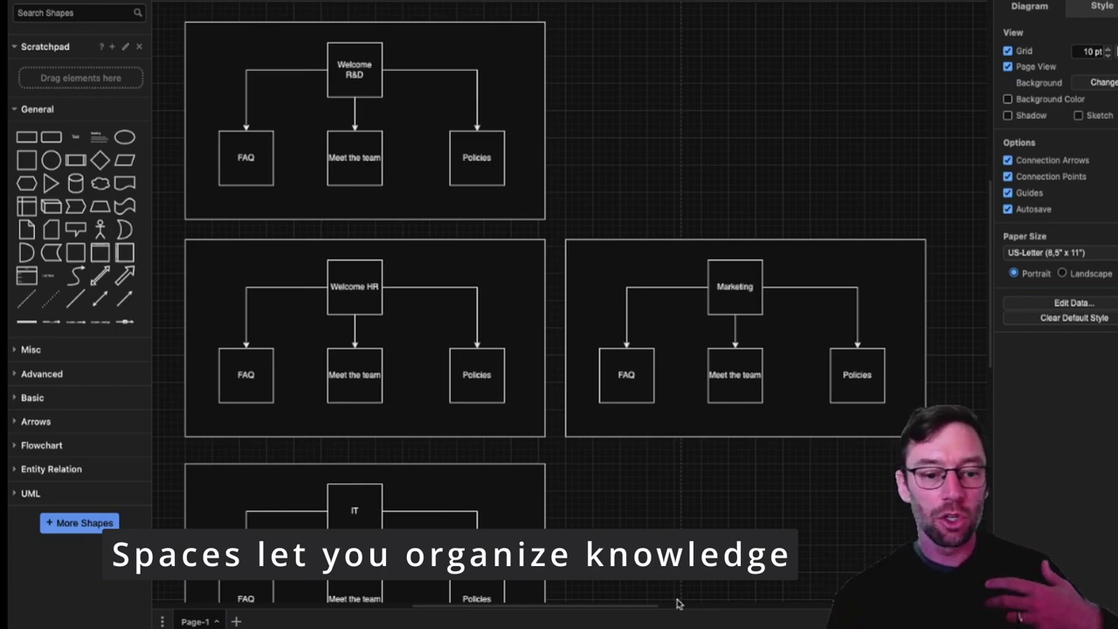
left_click(537, 326)
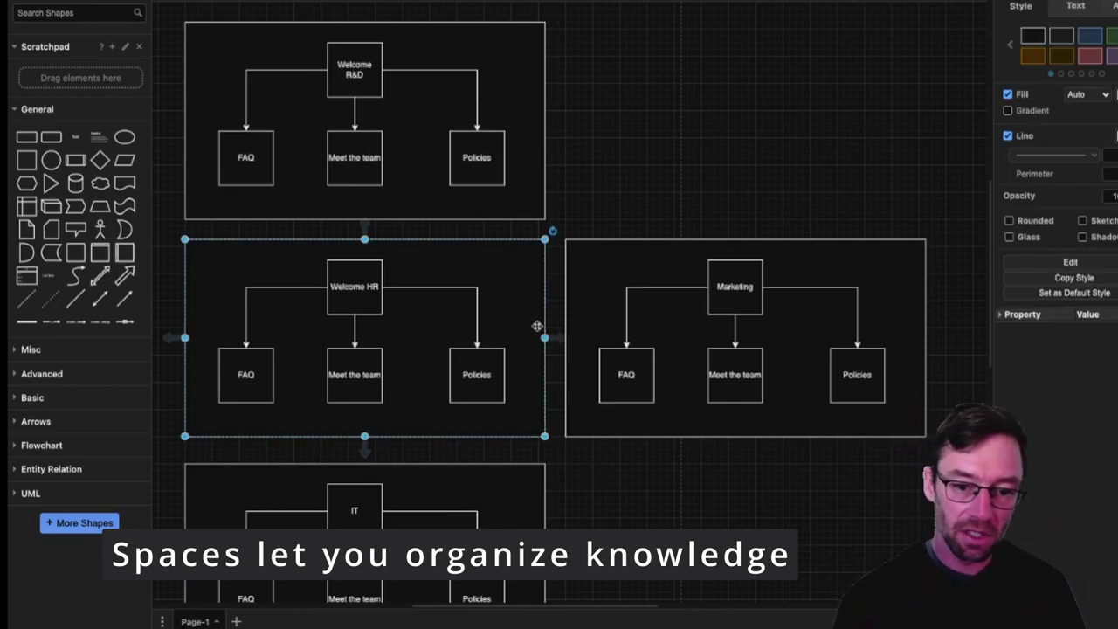
left_click(518, 105)
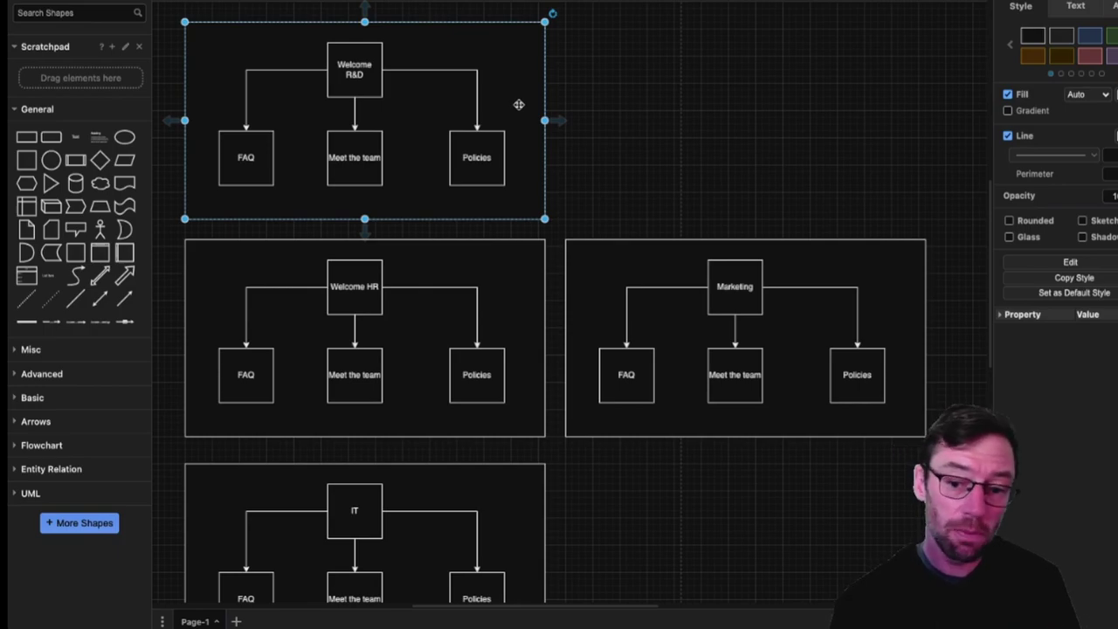
left_click(614, 252)
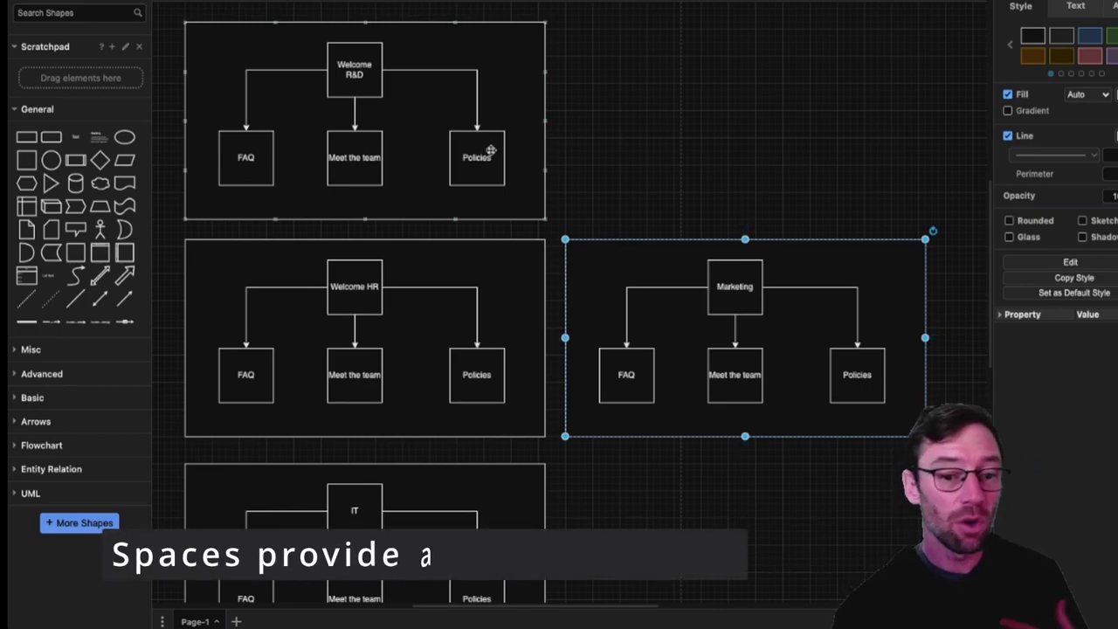
left_click(501, 97)
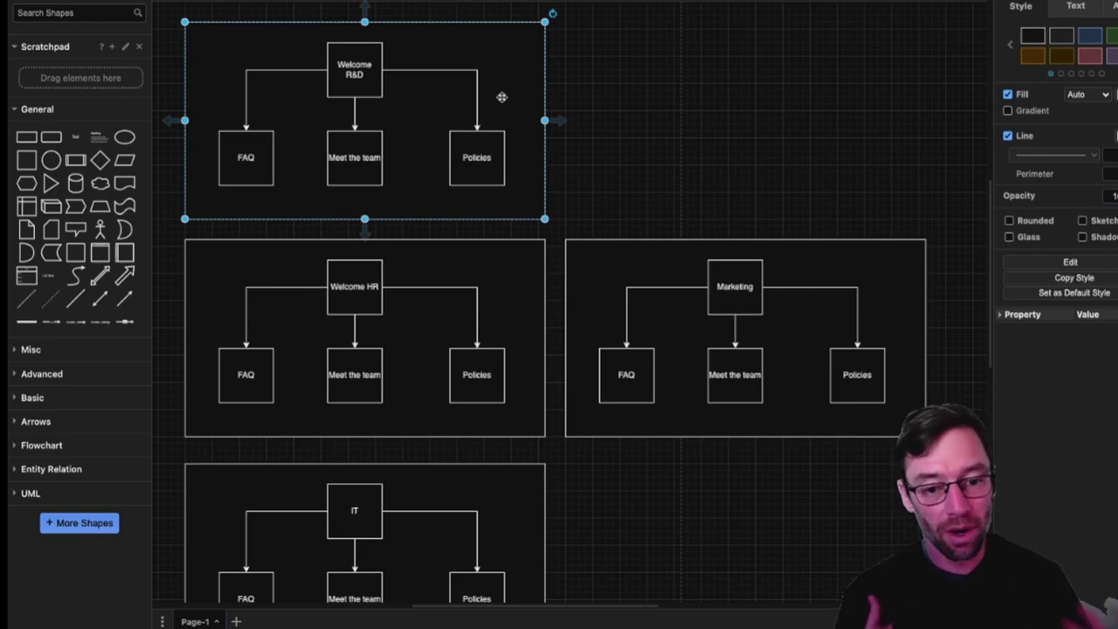
left_click(529, 281)
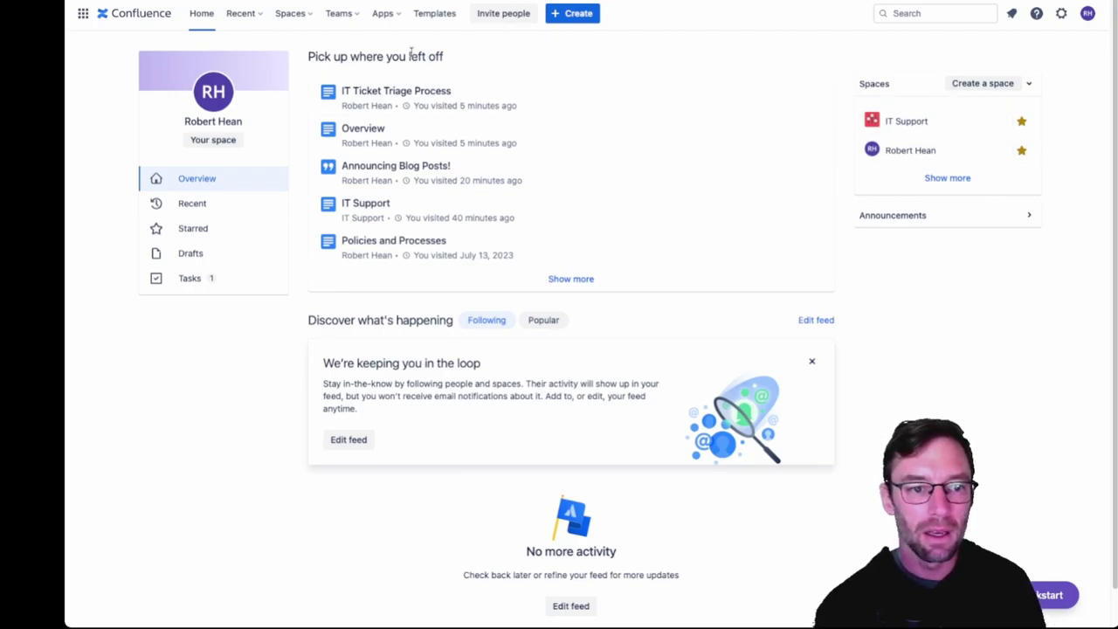
- Switch to Confluence and view the IT Support space, followed by the account owner's personal space
left_click(291, 13)
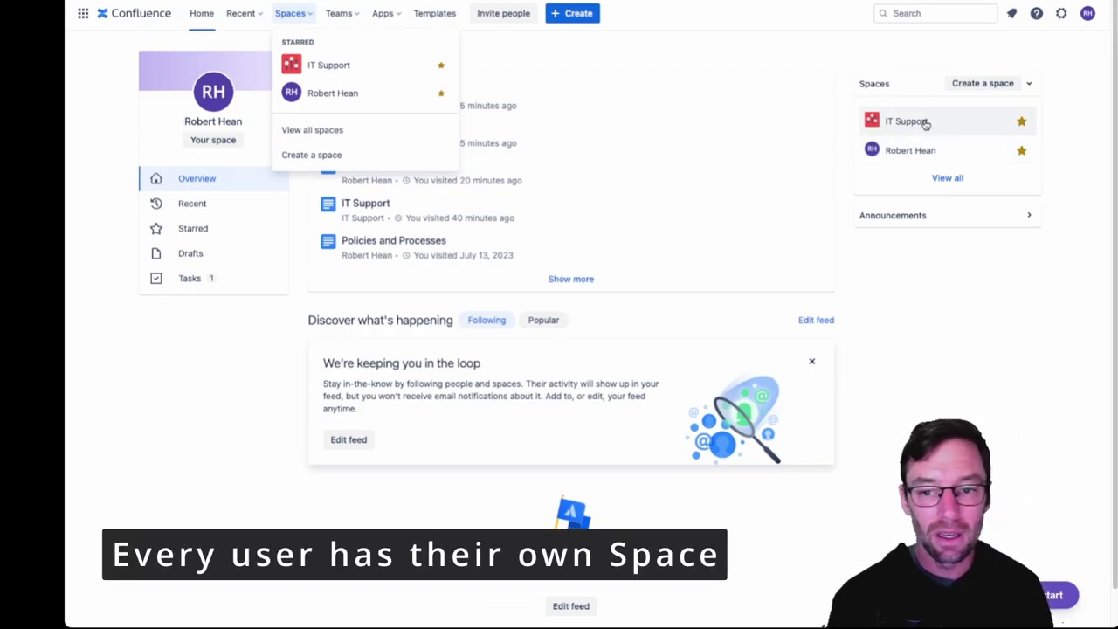
left_click(908, 121)
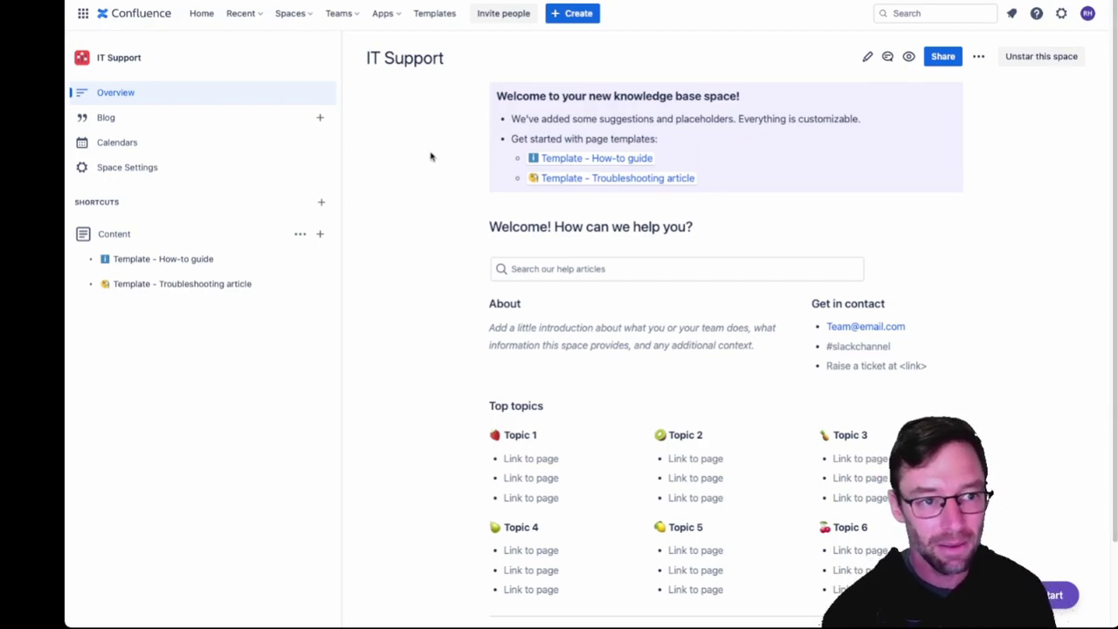
left_click(290, 13)
left_click(362, 144)
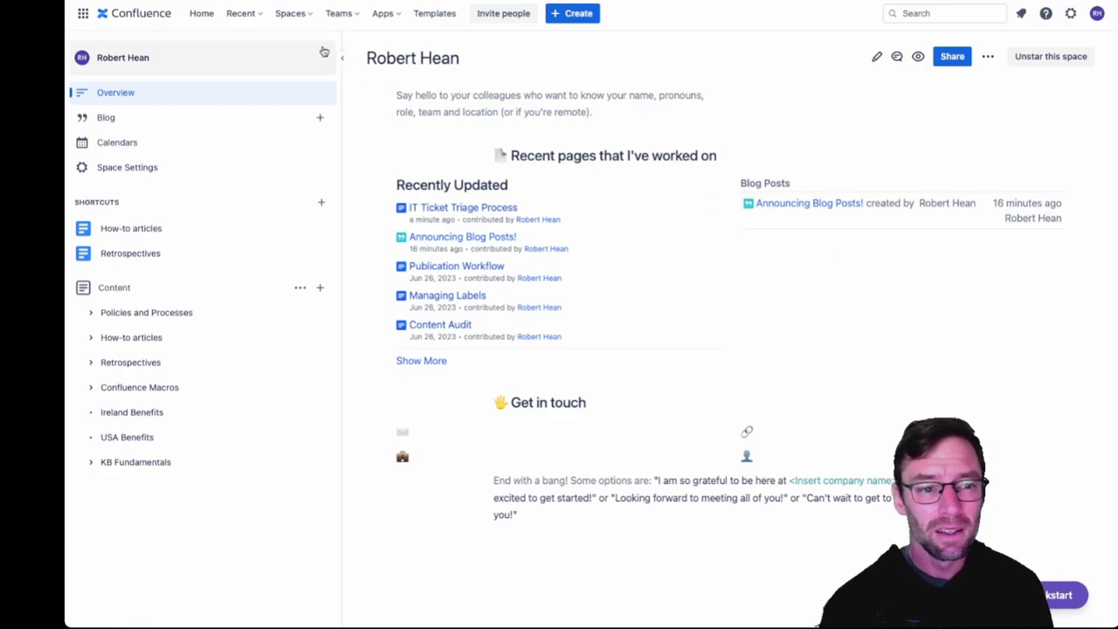
- Unstar the current personal space in the list of spaces and star it again
left_click(292, 13)
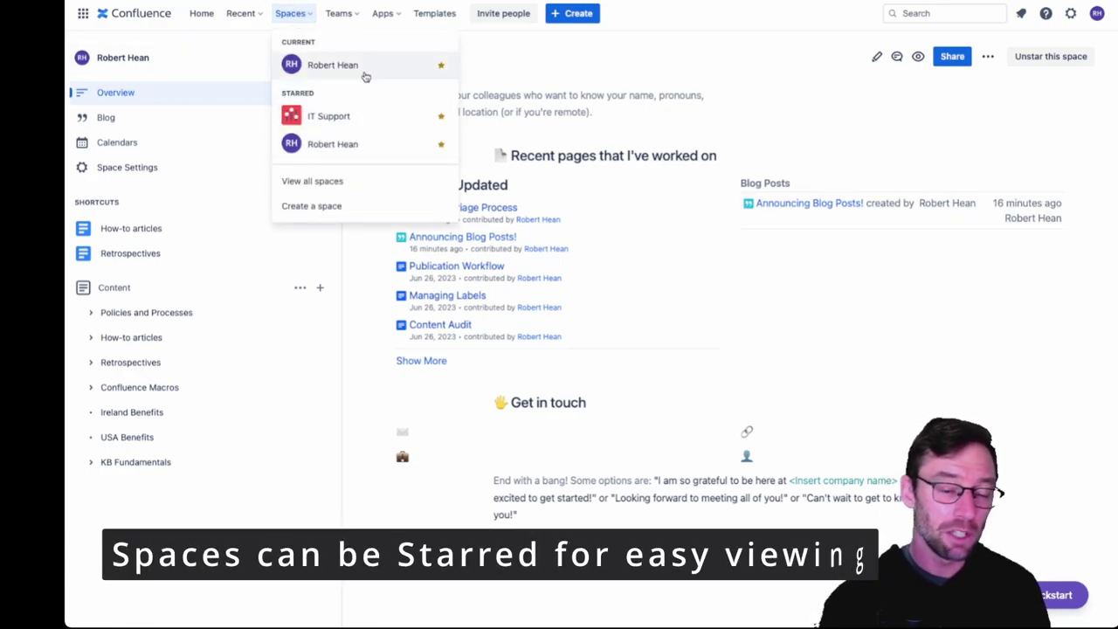
left_click(441, 66)
left_click(441, 67)
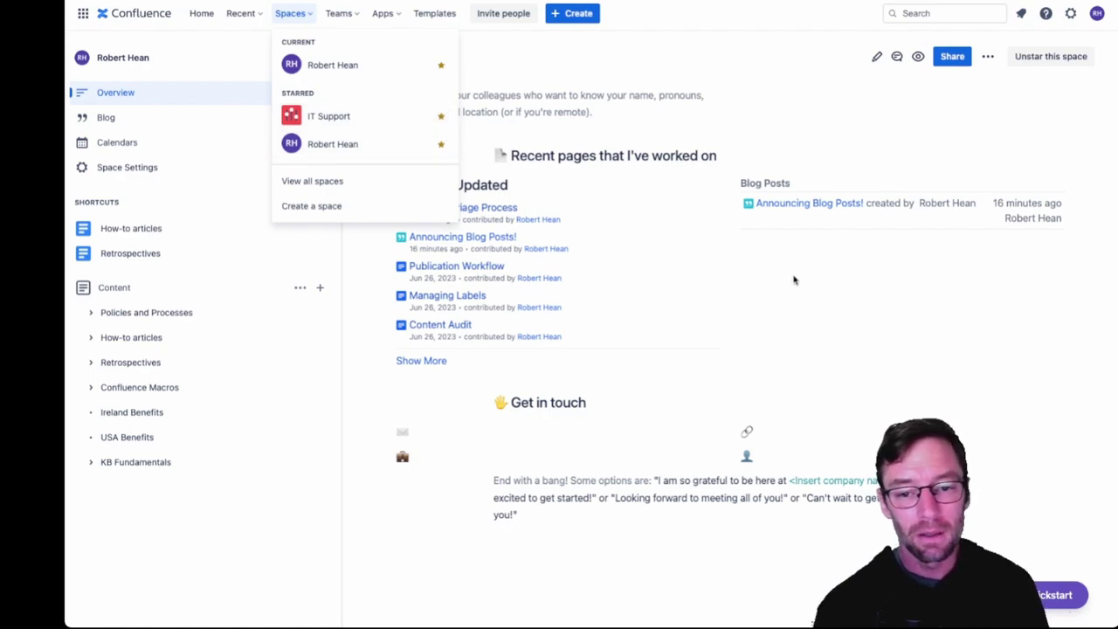
left_click(794, 280)
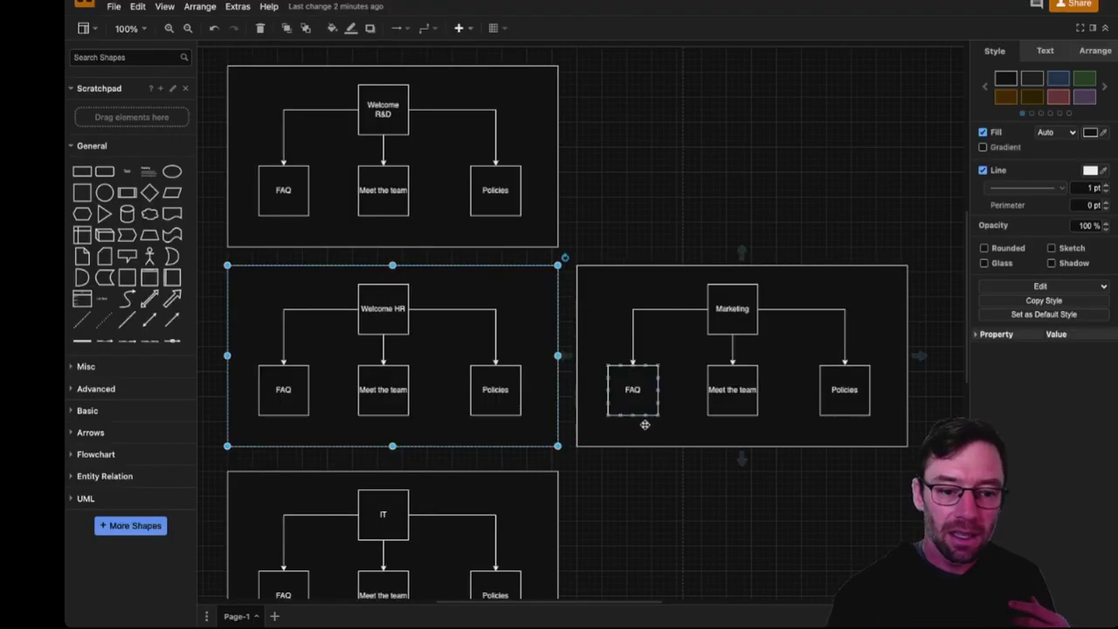
left_click(669, 494)
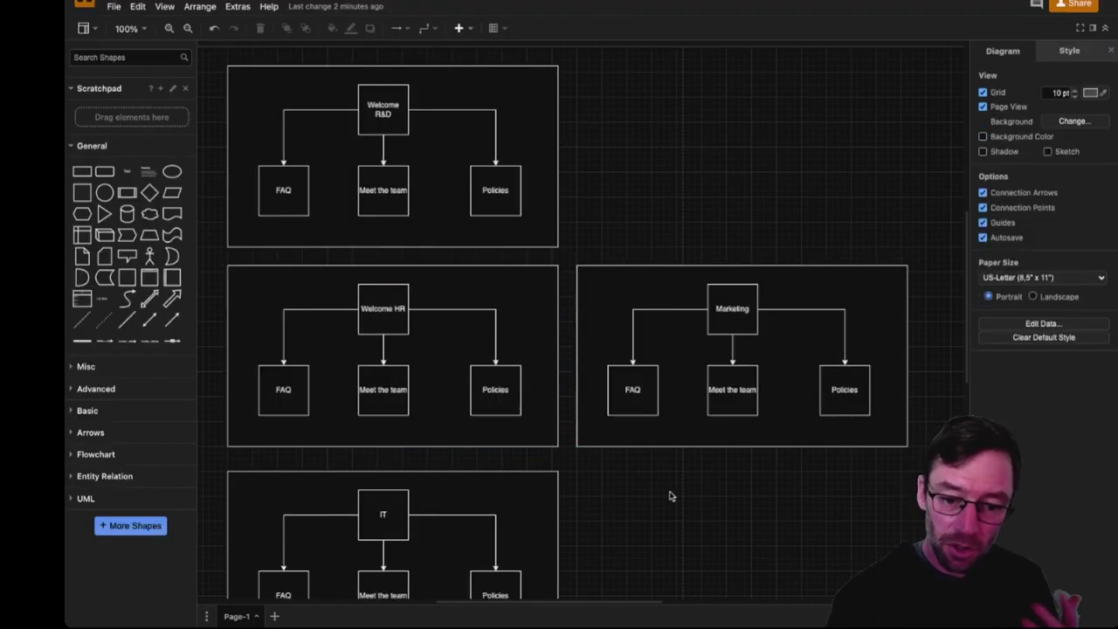